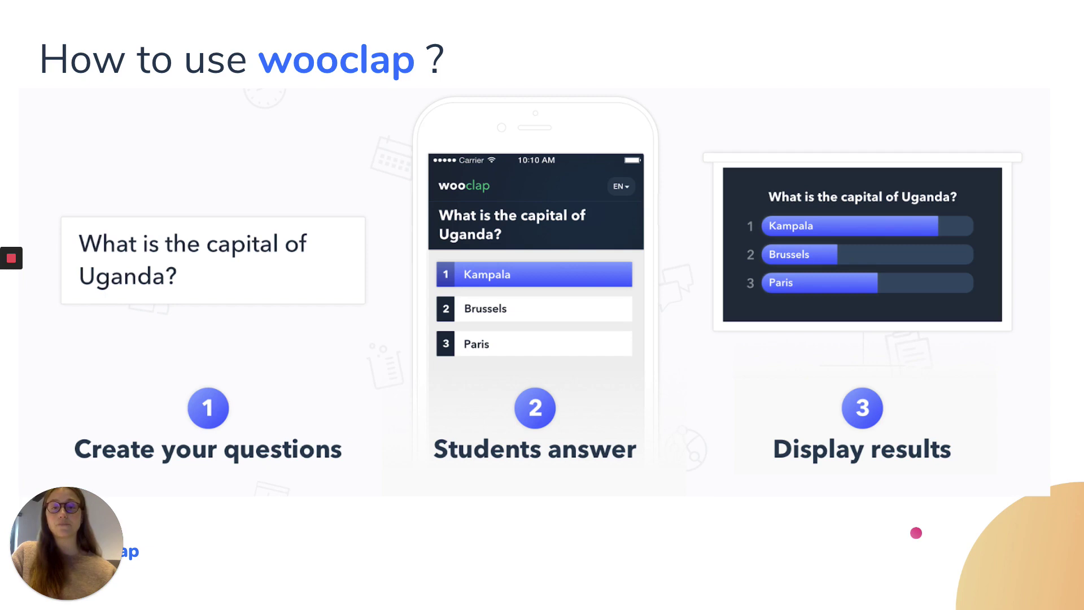
- Advance the deck two slides to 'Interact via wooclap?' and switch to the Wooclap My events page
key("Right")
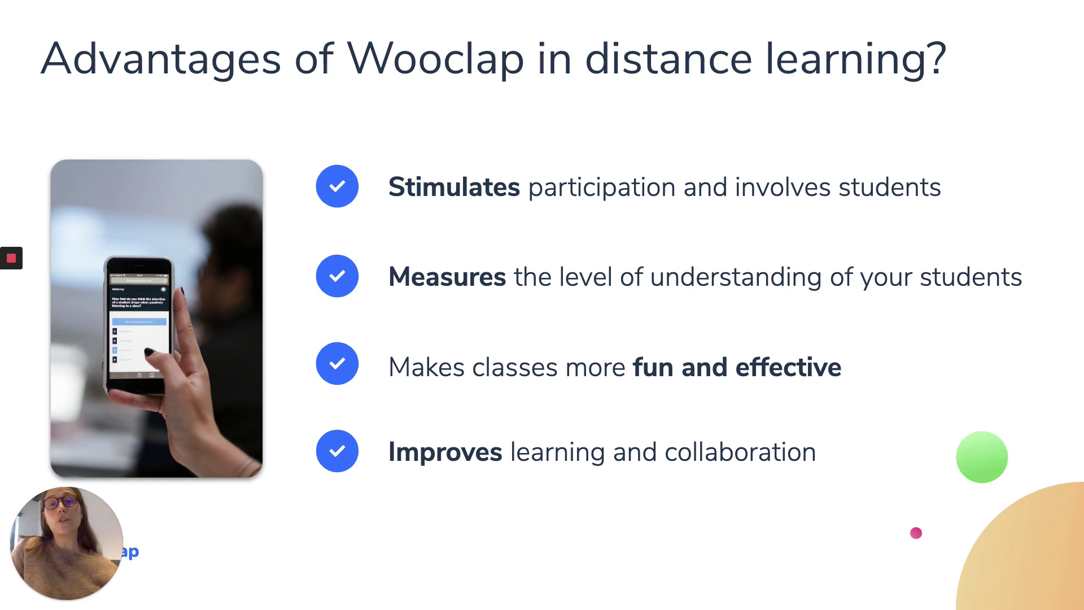
left_click(654, 393)
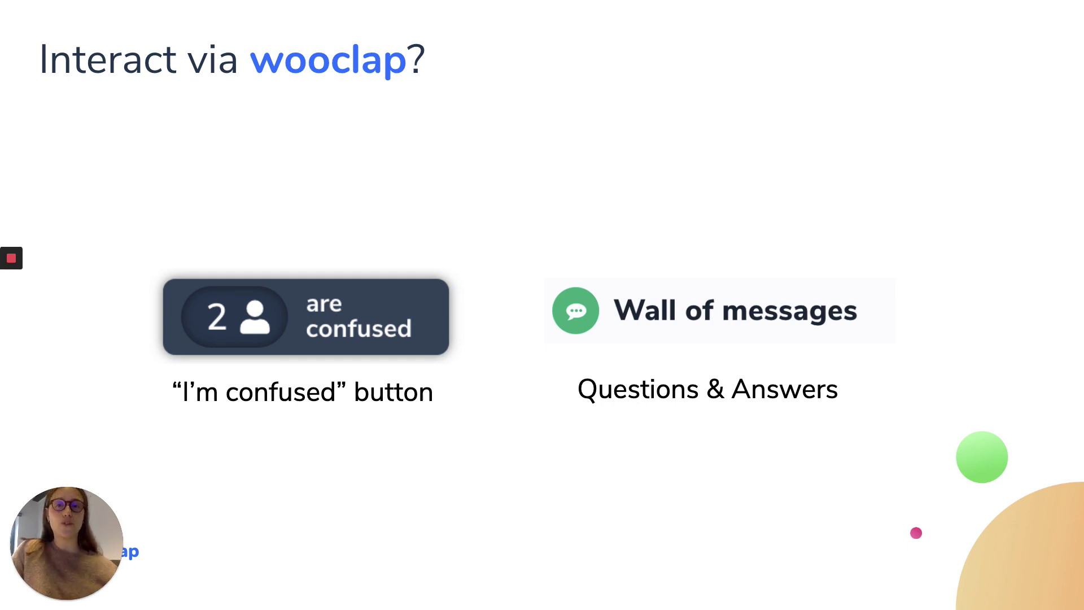
key("ctrl+Right")
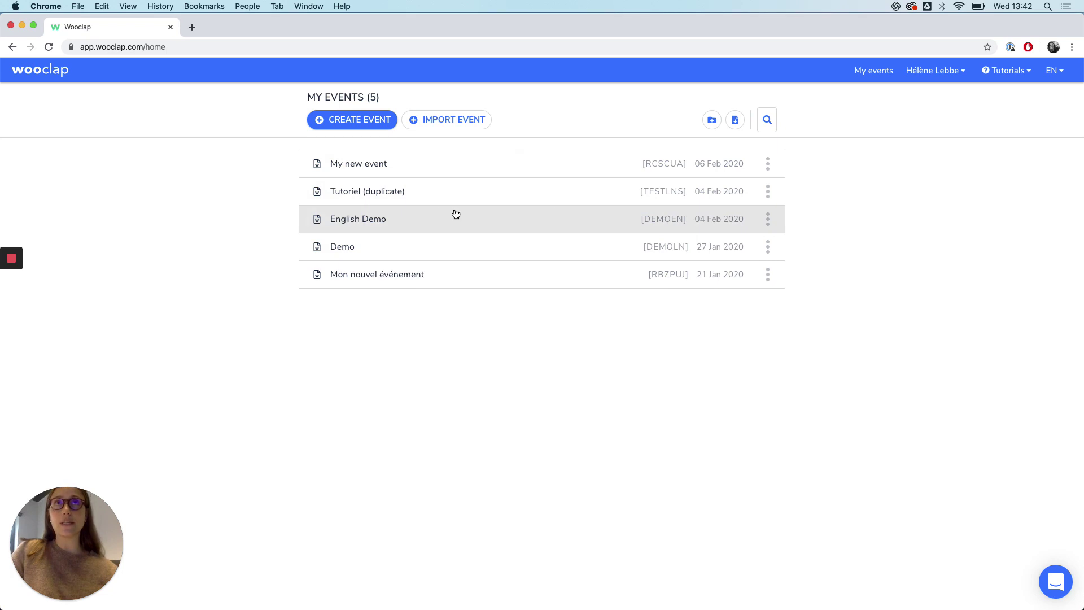
- Open the English Demo event and browse the available question types
left_click(394, 228)
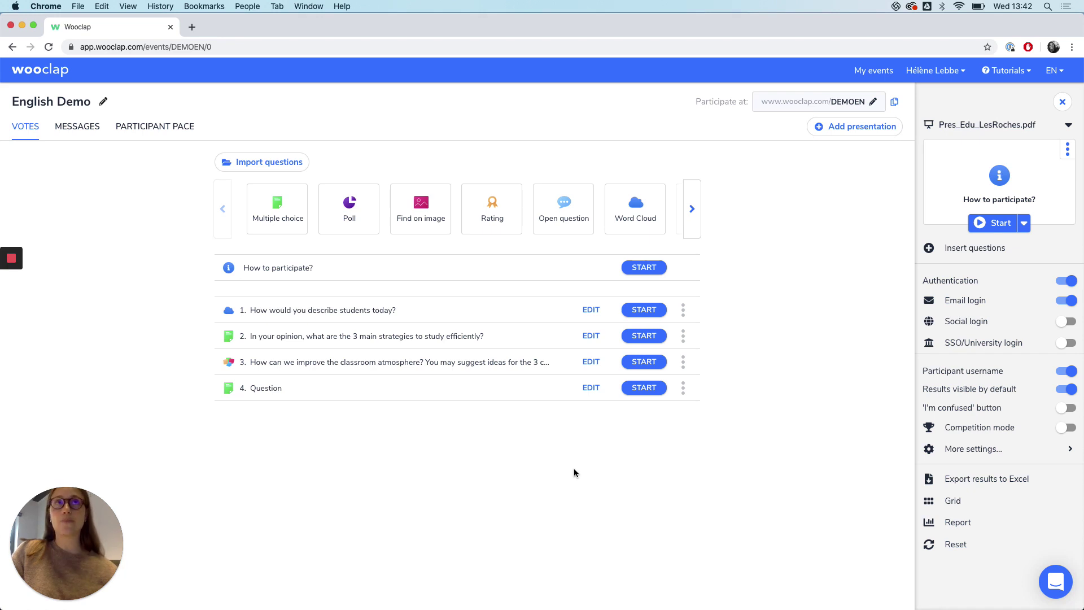
left_click(691, 208)
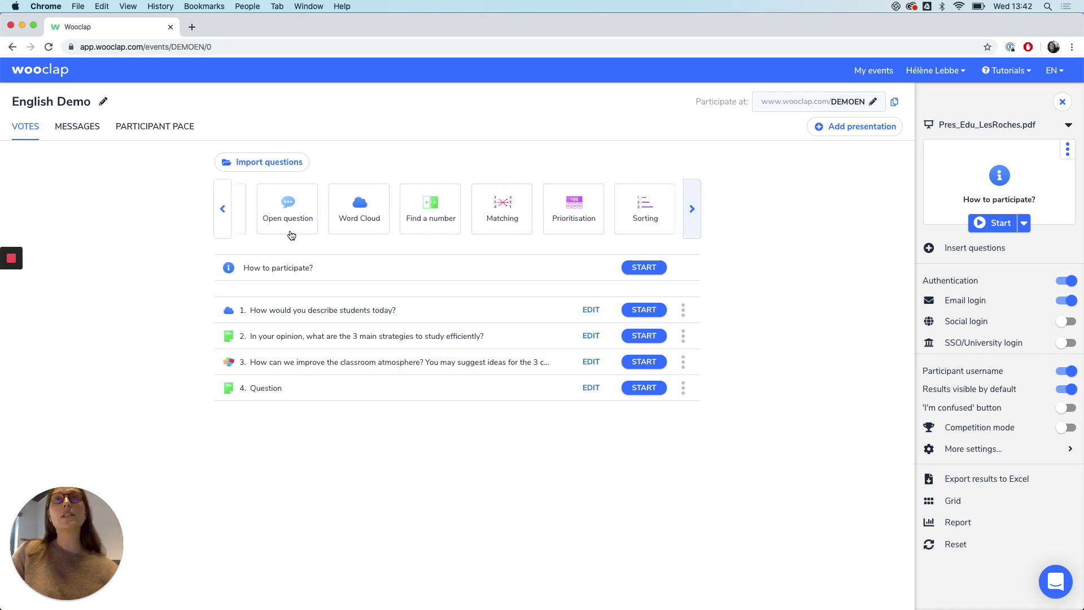
left_click(221, 210)
- Add a multiple-choice question titled 'Question' with answers a and b, marking b correct
left_click(277, 217)
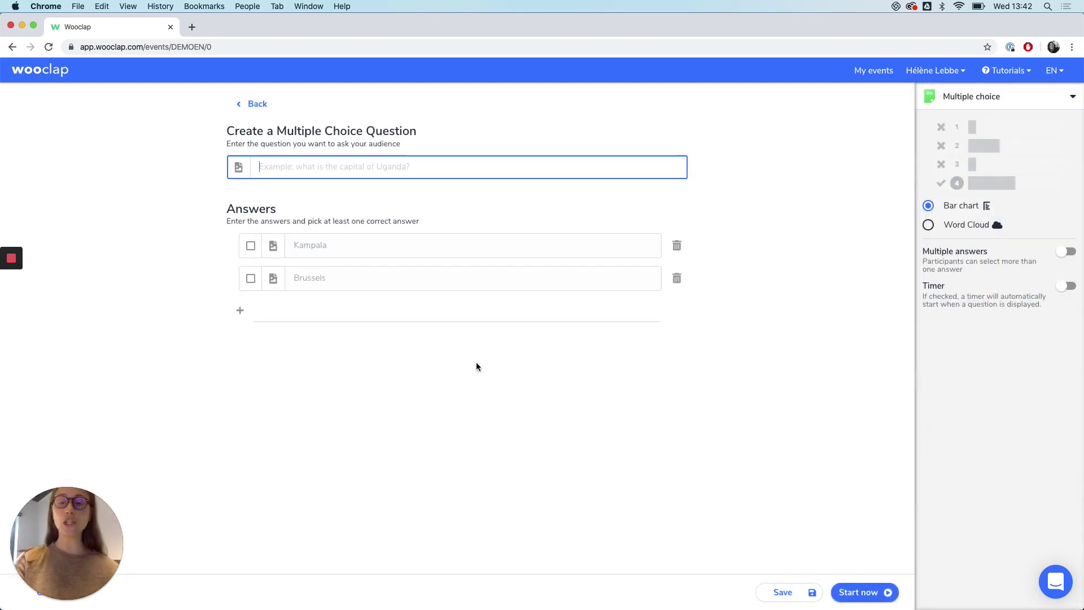
type("Question")
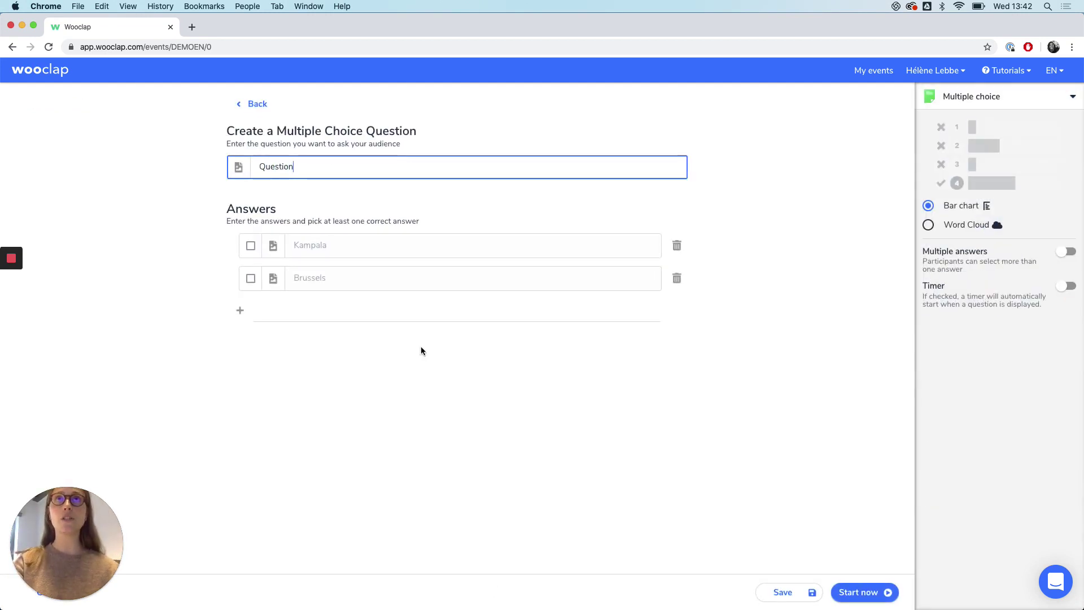
left_click(309, 248)
type("a")
left_click(317, 282)
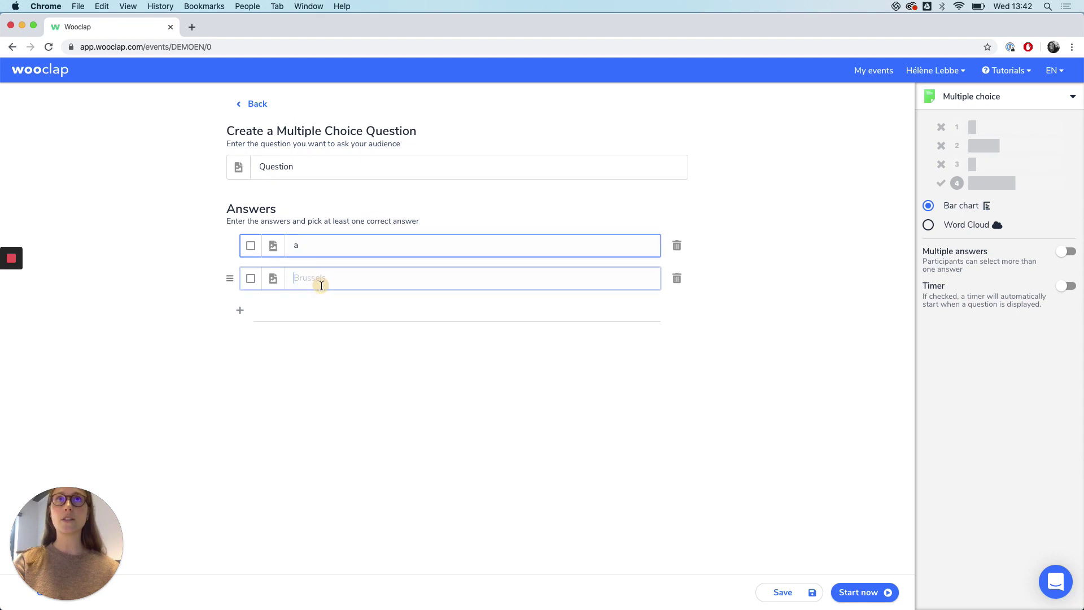
type("b")
left_click(251, 280)
left_click(779, 592)
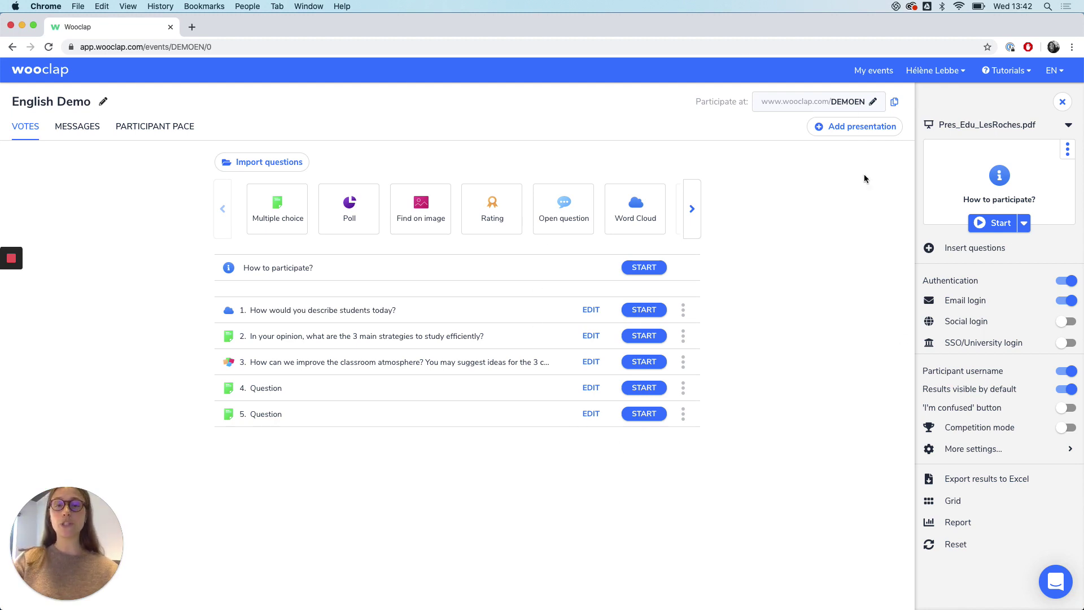
- Insert the 'How to participate?' slide as slide 2, save, and start presenting
left_click(866, 130)
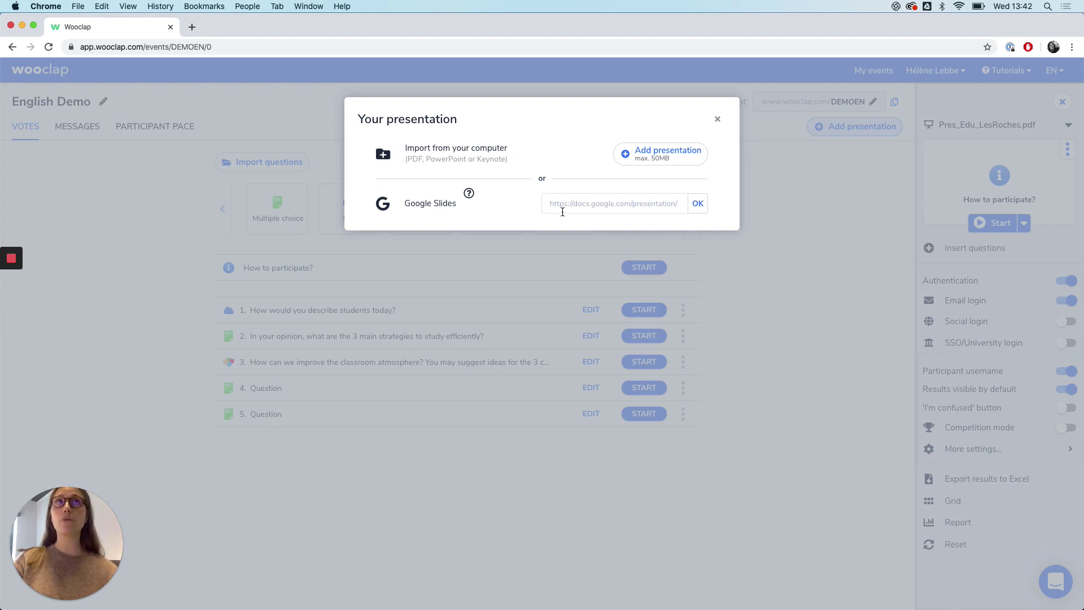
left_click(717, 119)
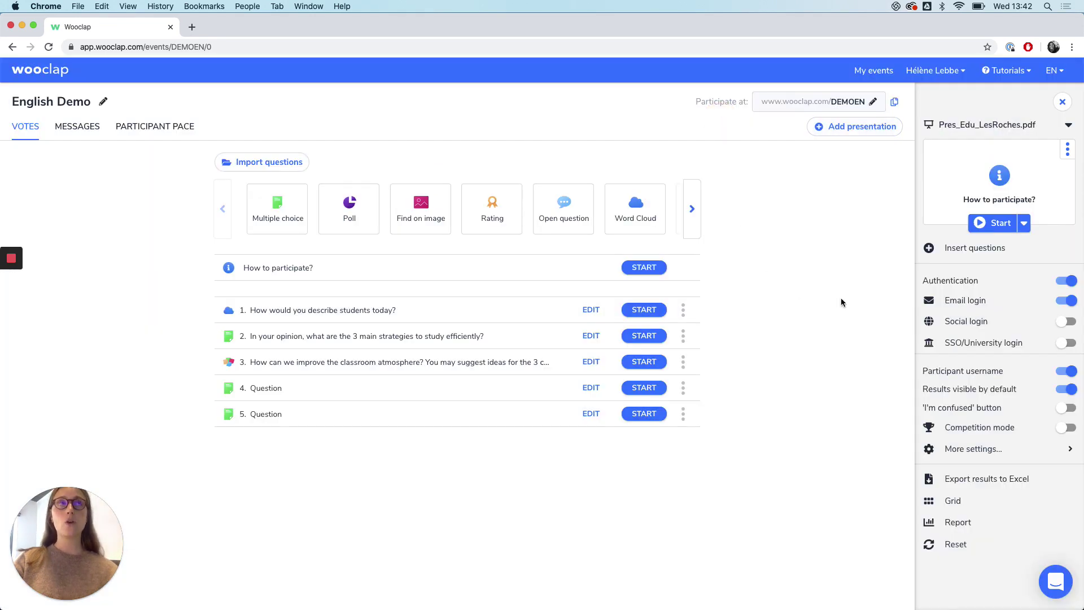
left_click(966, 250)
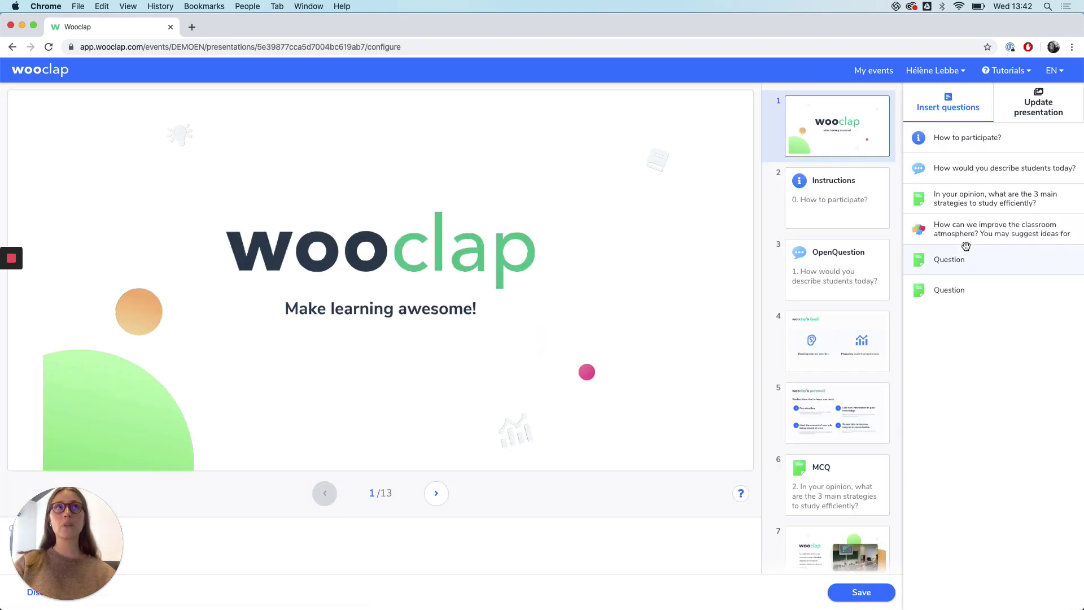
left_click_drag(963, 139, 820, 185)
left_click(848, 593)
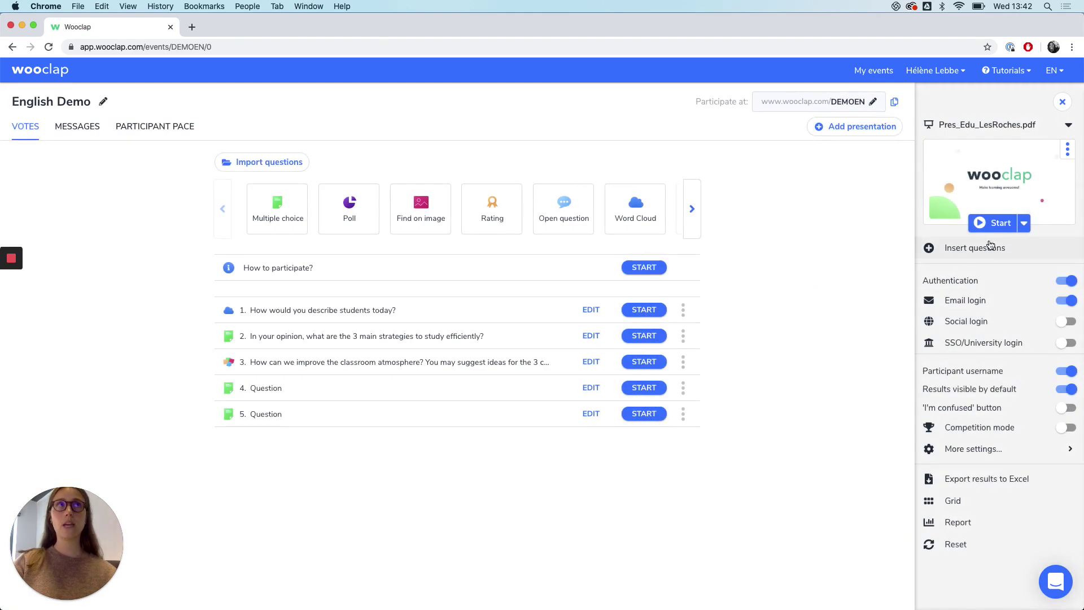
left_click(987, 223)
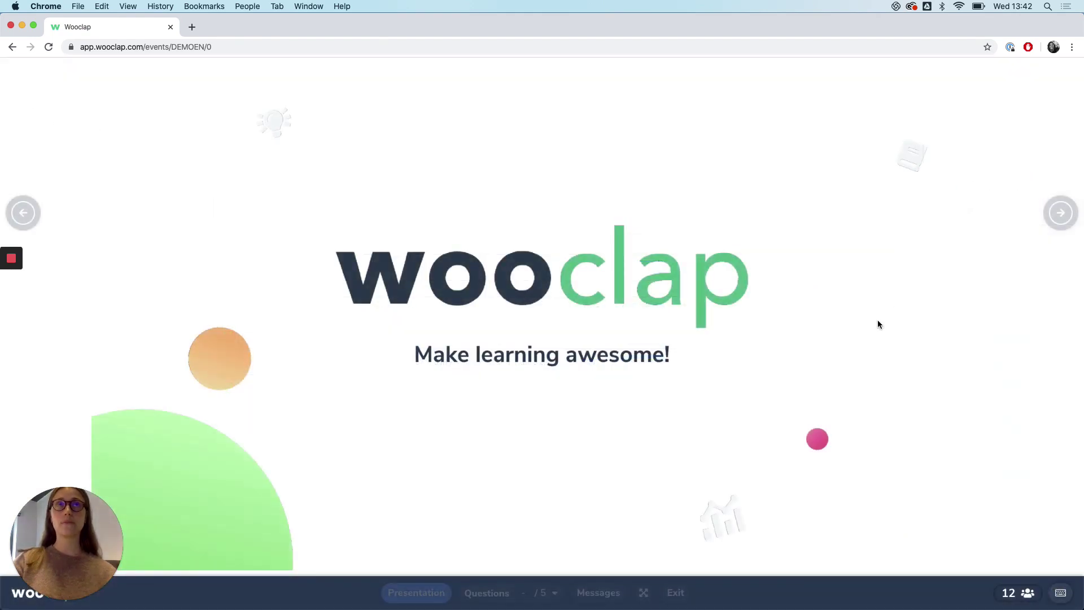
key("Right")
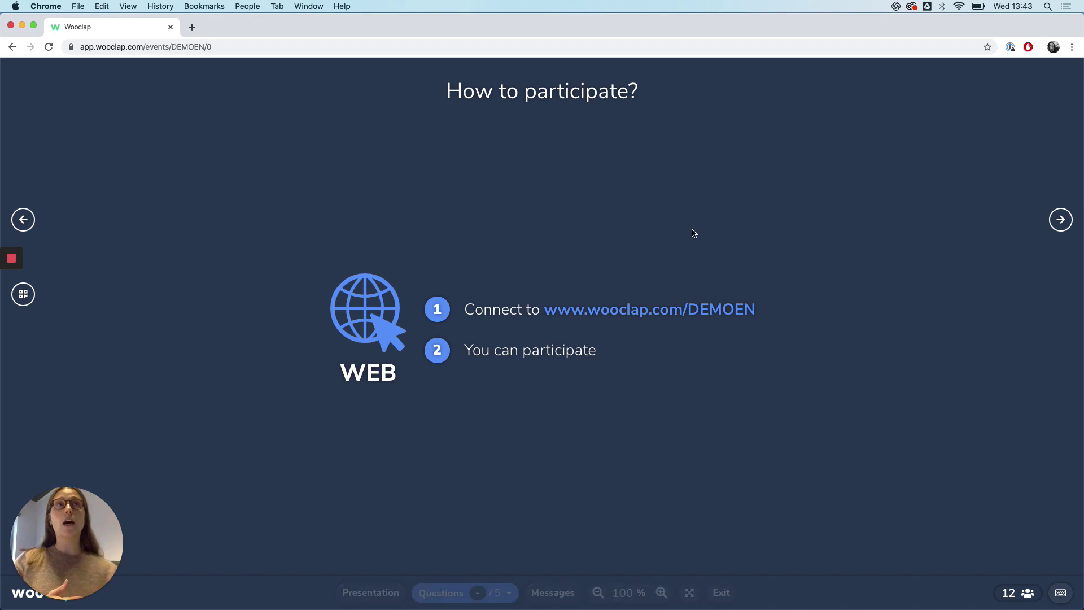
left_click(23, 293)
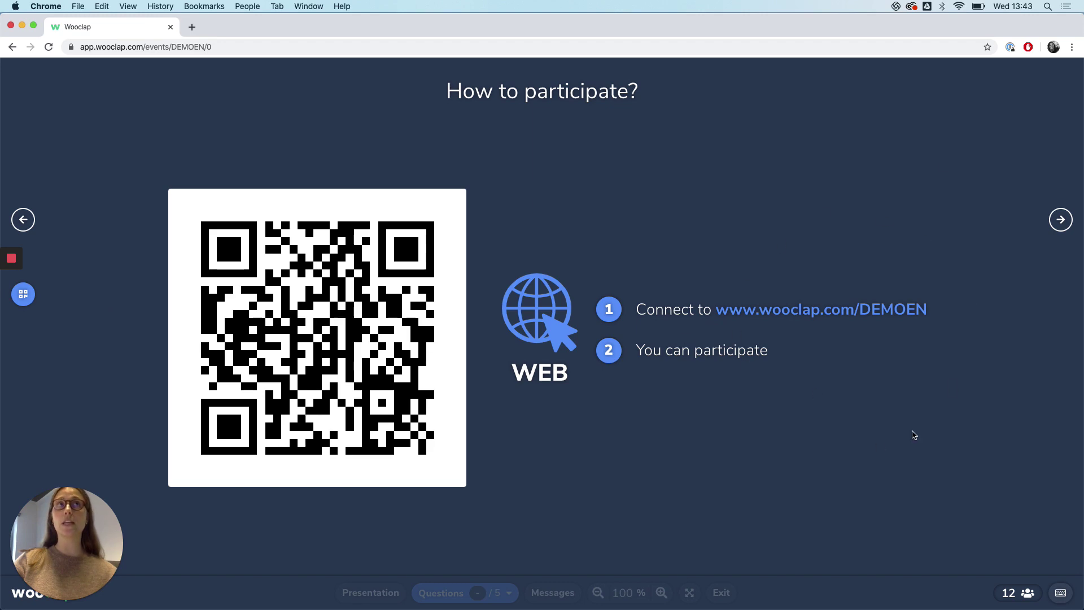
left_click(728, 597)
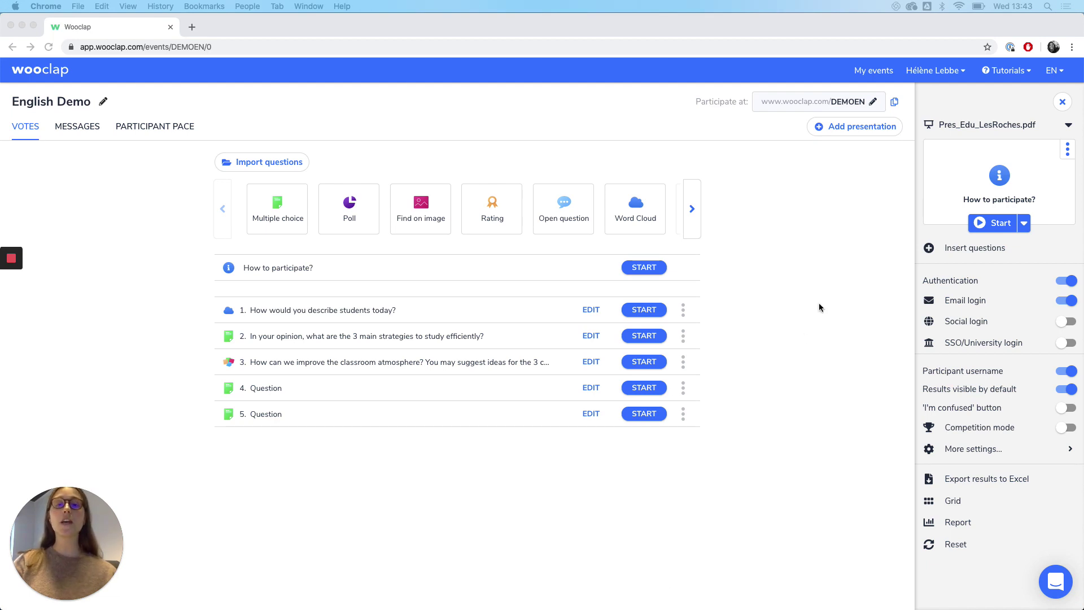
- Enable the 'I'm confused' button, reset its counter to 0 during the presentation, then exit
left_click(1066, 408)
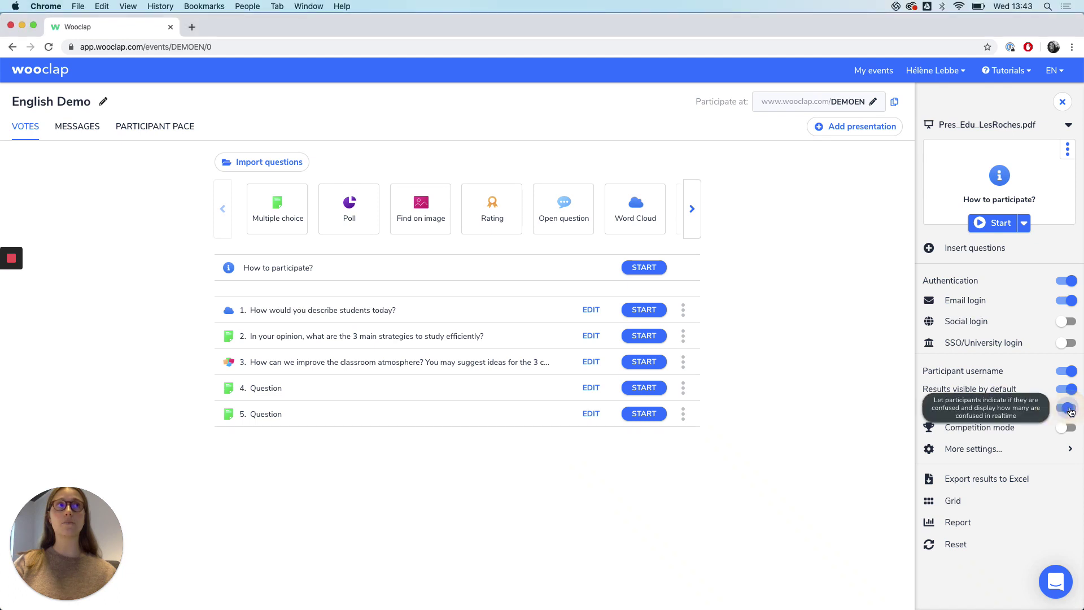
left_click(992, 227)
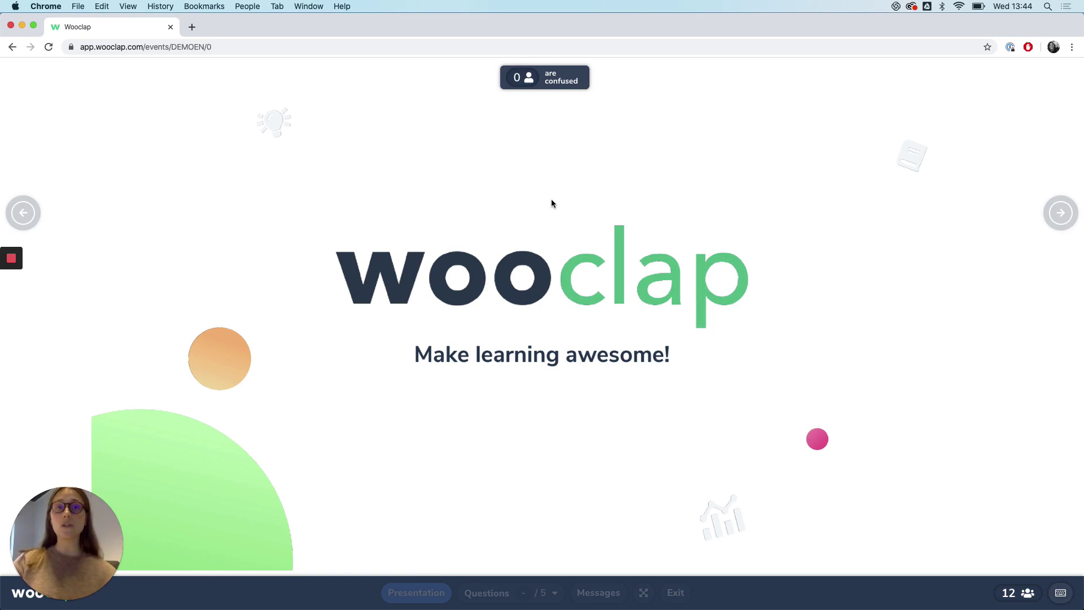
left_click(565, 78)
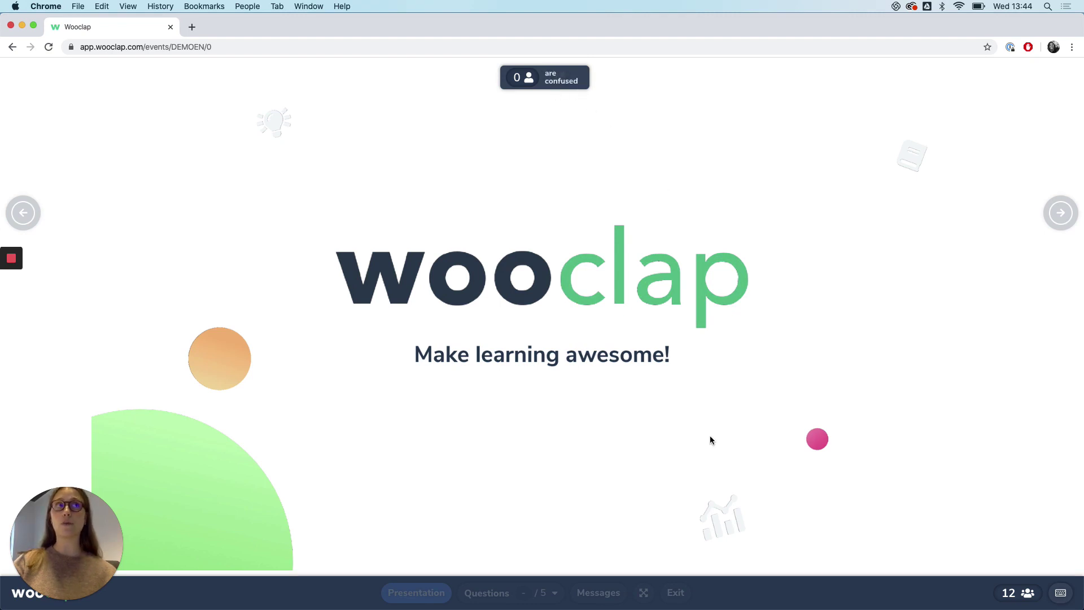
left_click(675, 592)
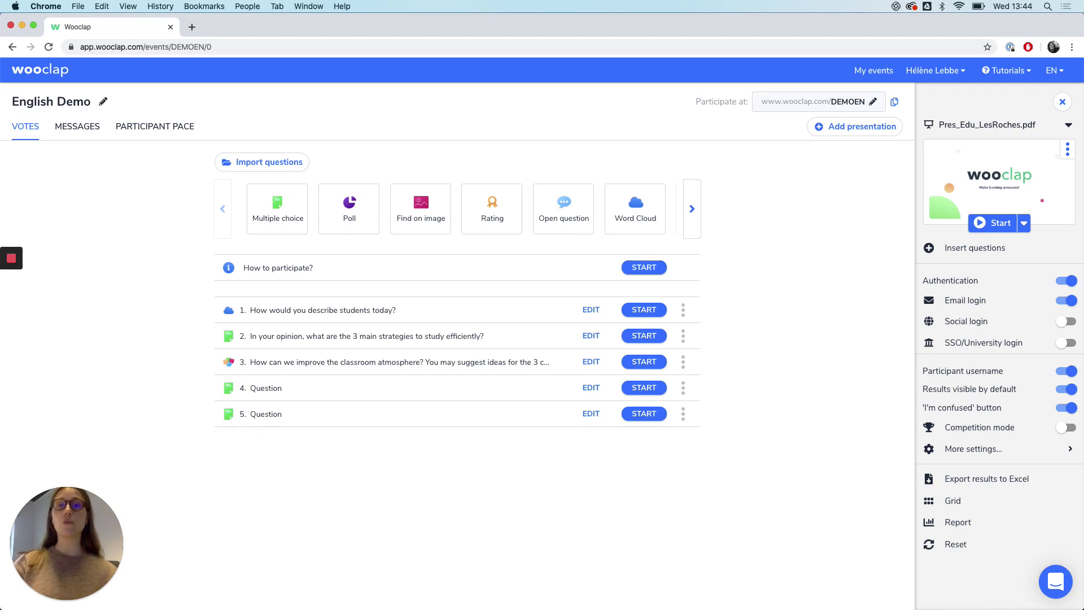
- Activate the message wall, then present the event, view the Messages wall, and exit
left_click(80, 130)
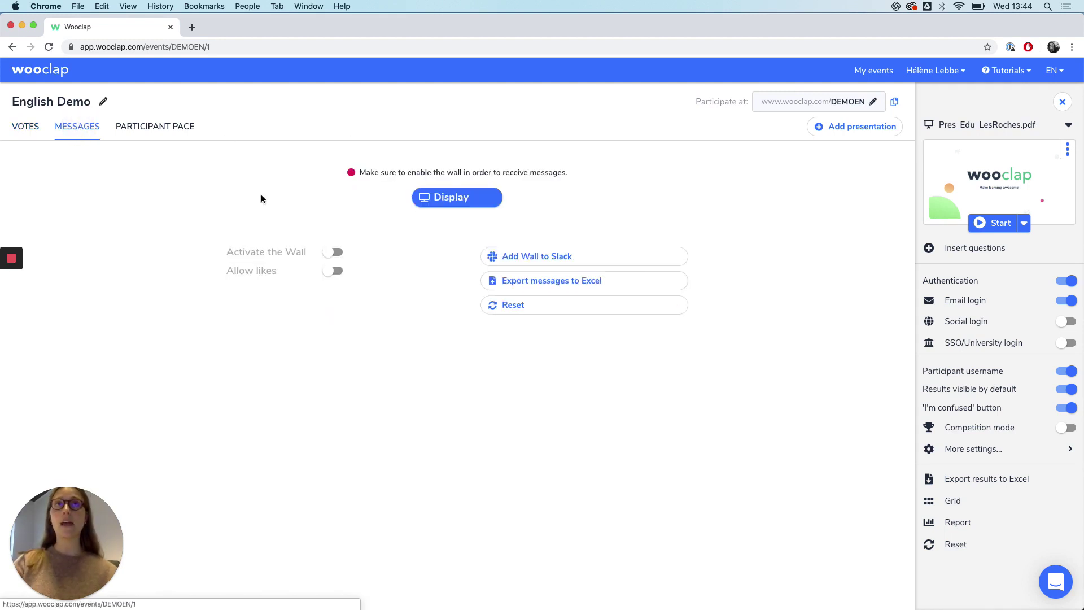
left_click(333, 253)
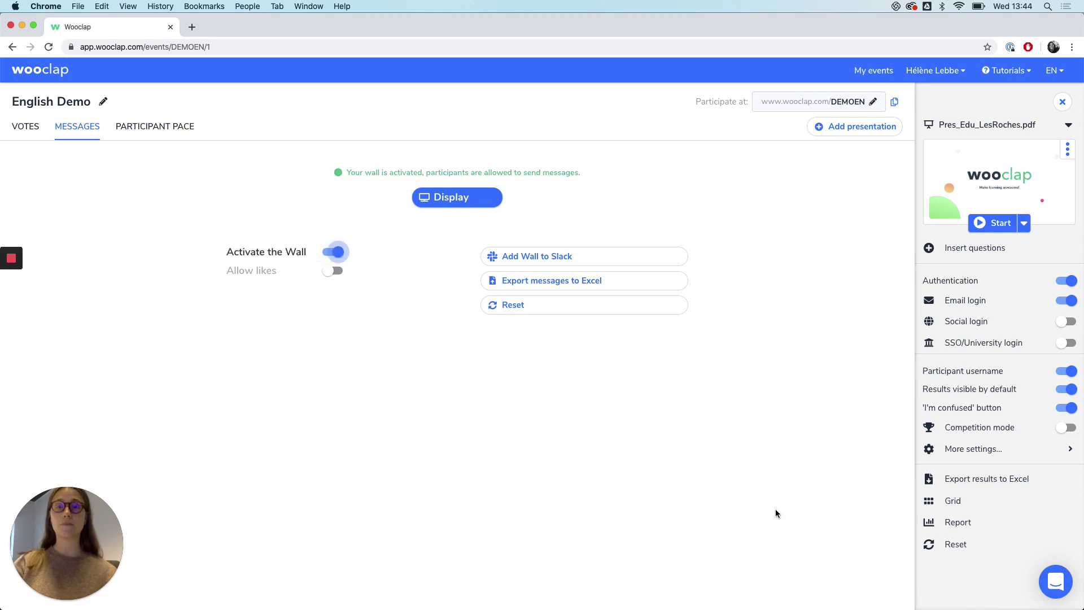
left_click(995, 222)
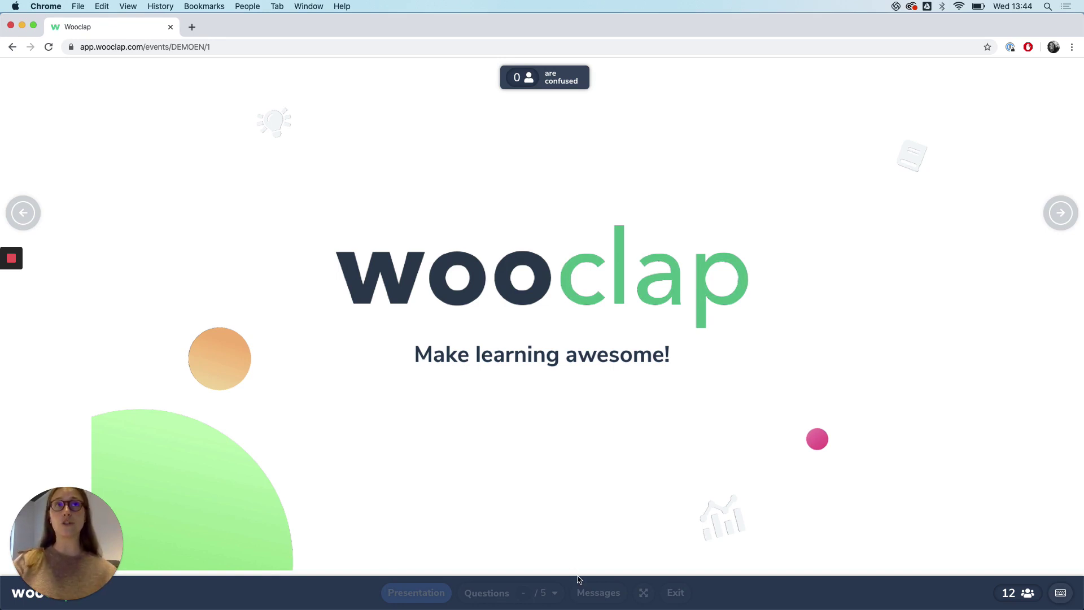
left_click(593, 594)
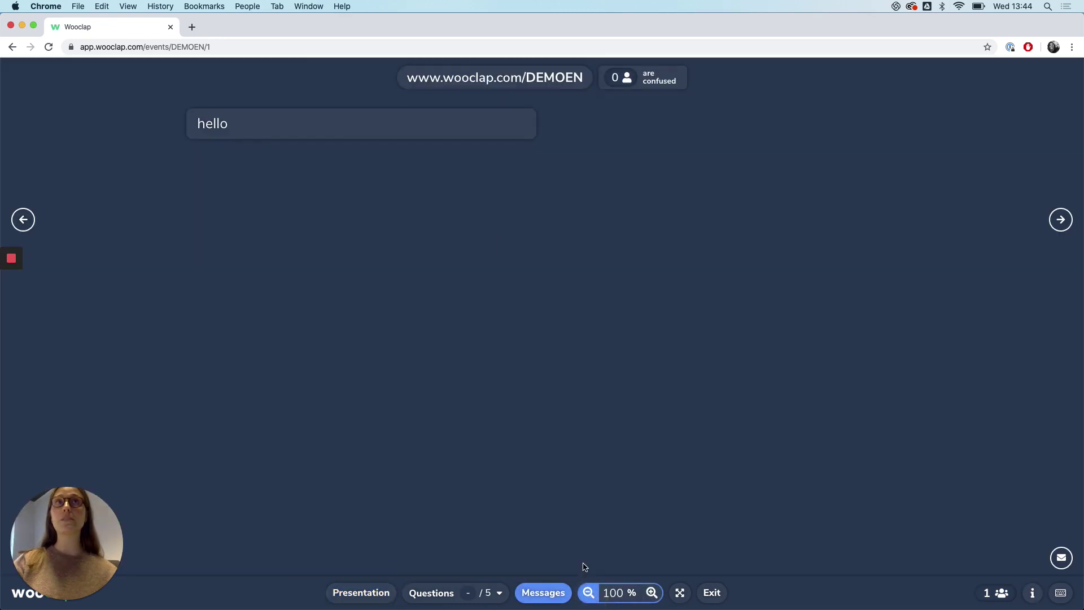
left_click(432, 593)
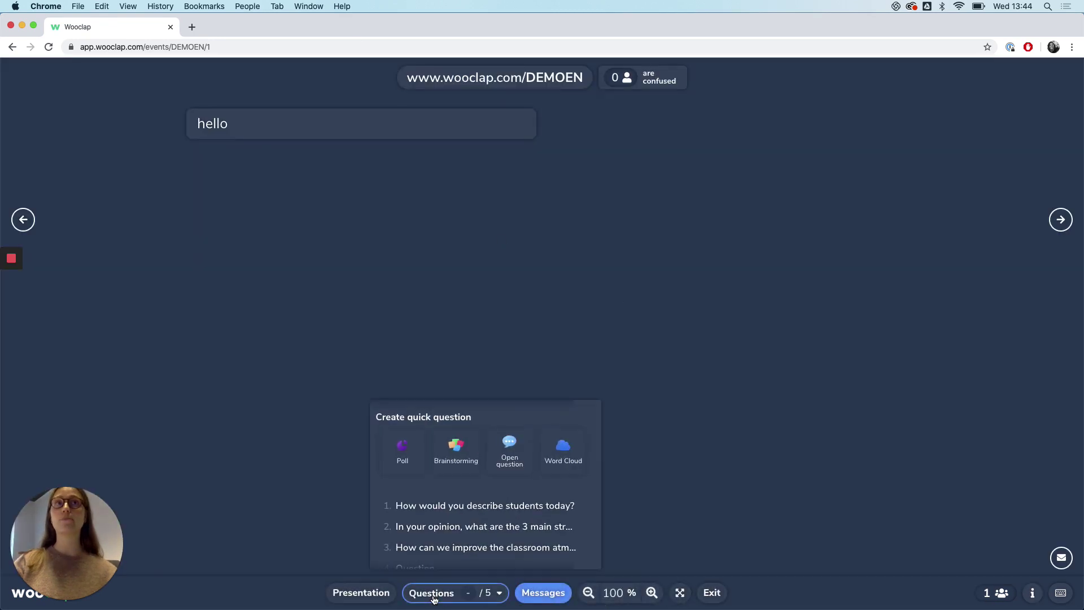
left_click(581, 352)
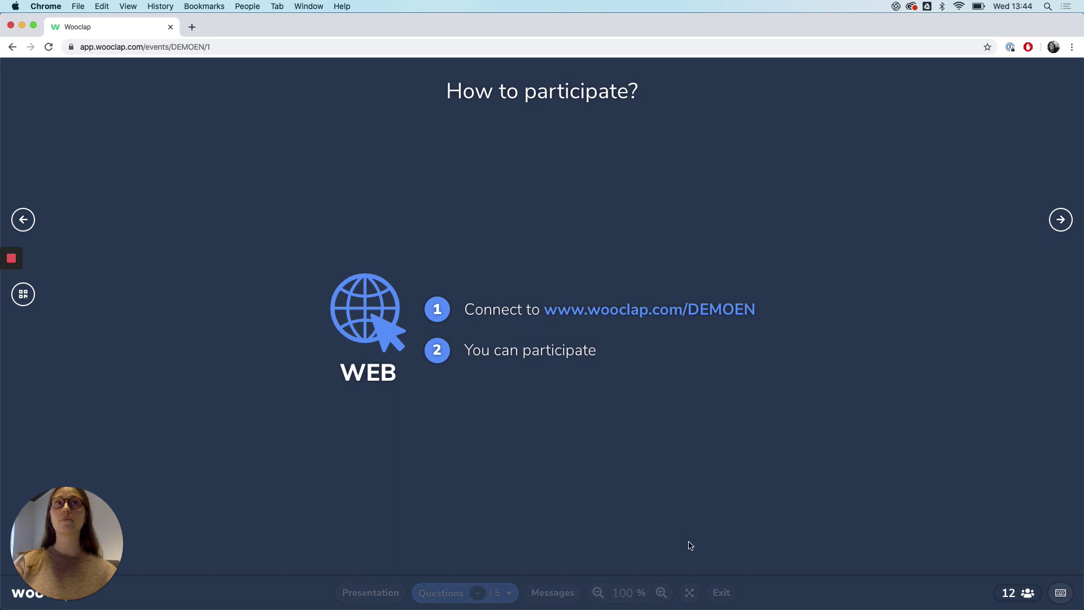
left_click(711, 592)
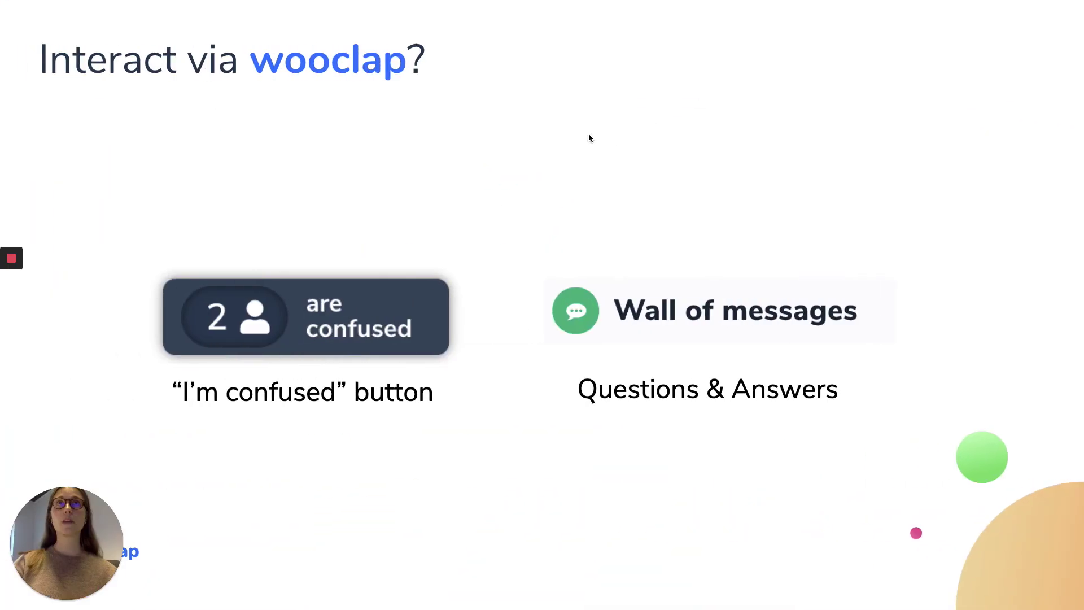
- Advance the deck to the 'Analyse the results on wooclap?' slide
key("Right")
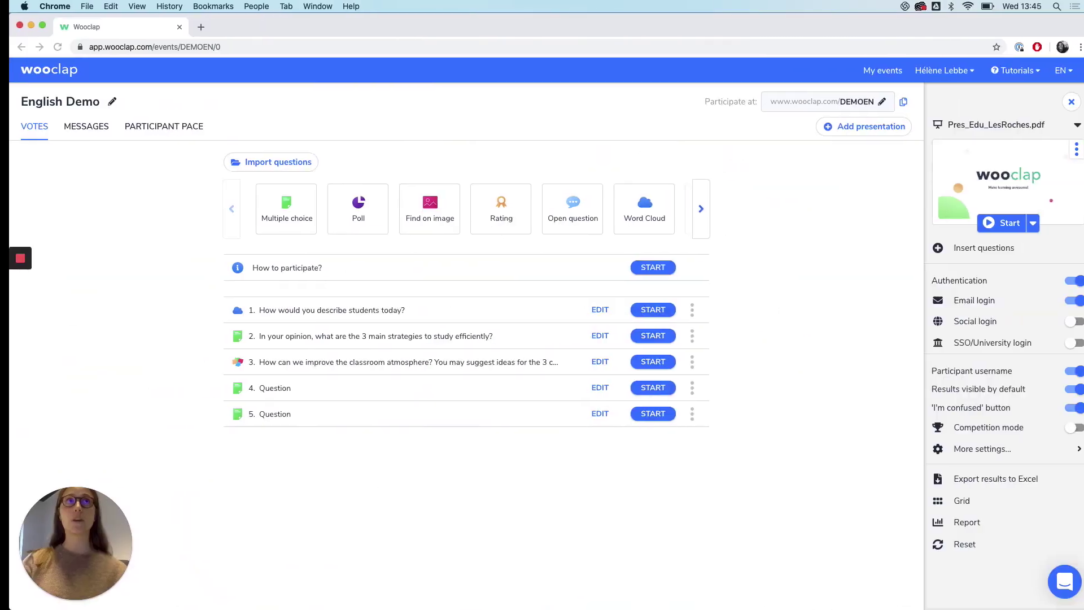
left_click(963, 526)
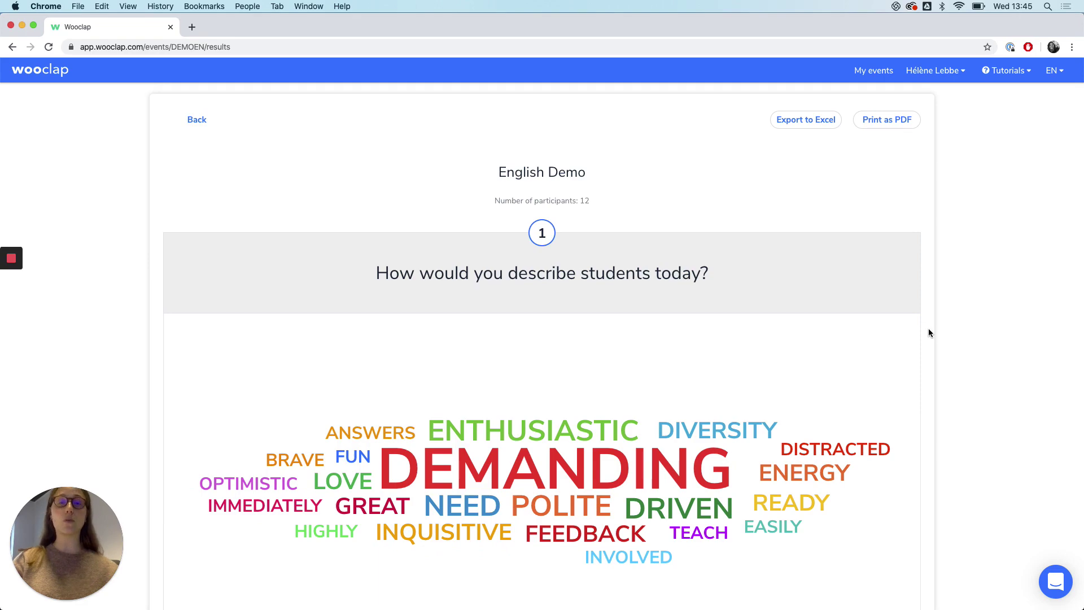
scroll(928, 331, "down", 20)
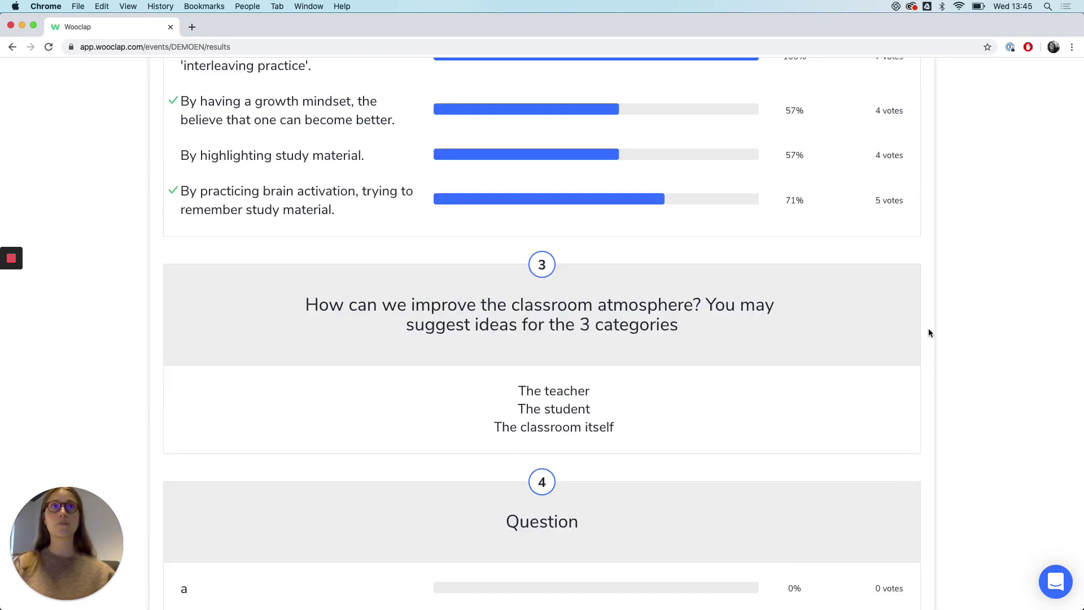
scroll(928, 332, "up", 20)
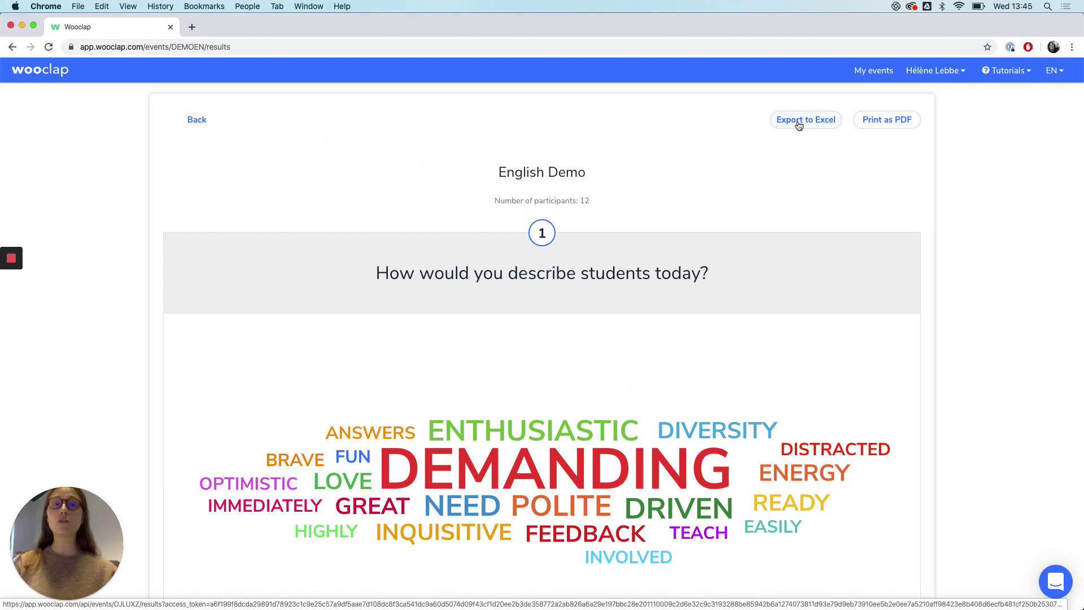
left_click(194, 122)
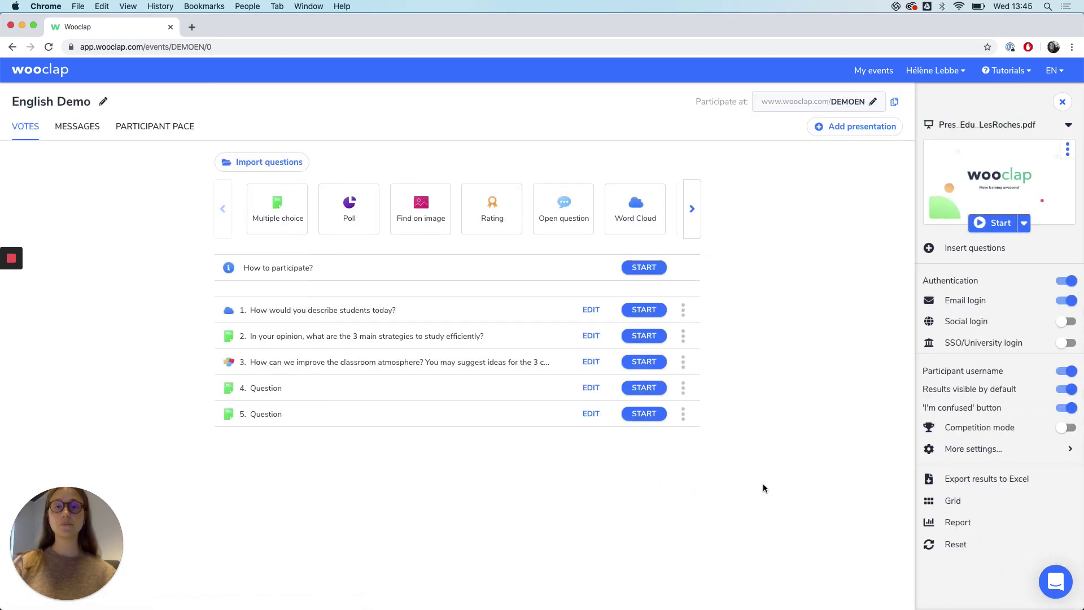
left_click(979, 451)
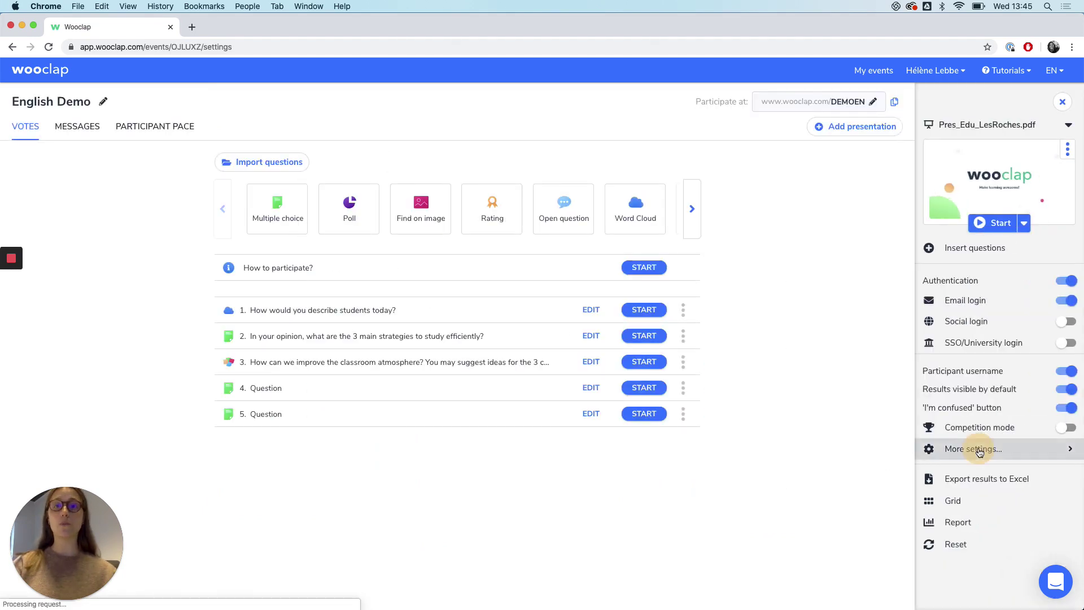
scroll(565, 399, "down", 5)
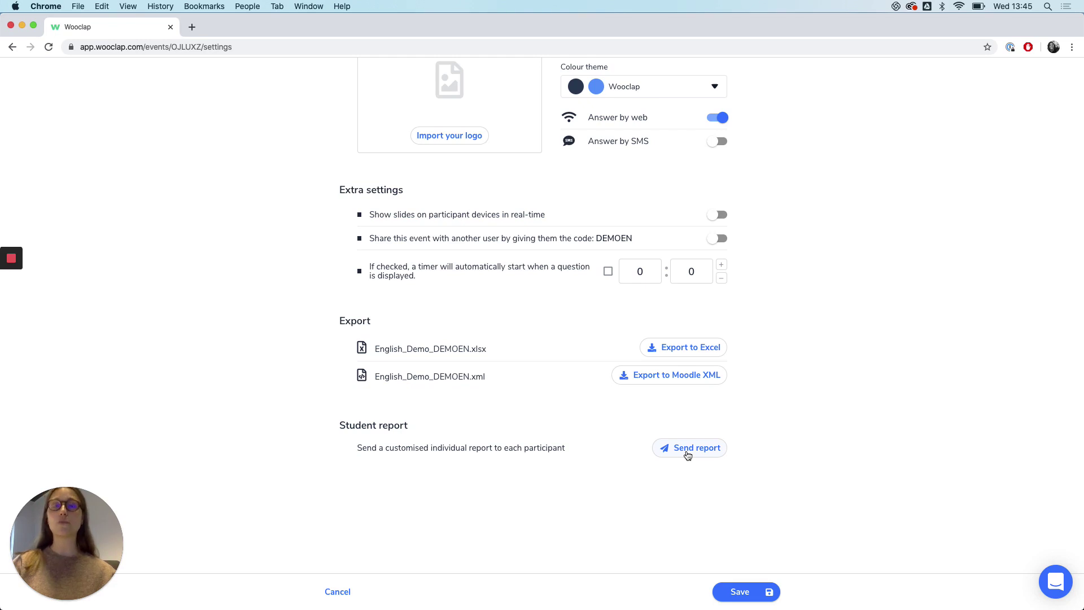
left_click(336, 592)
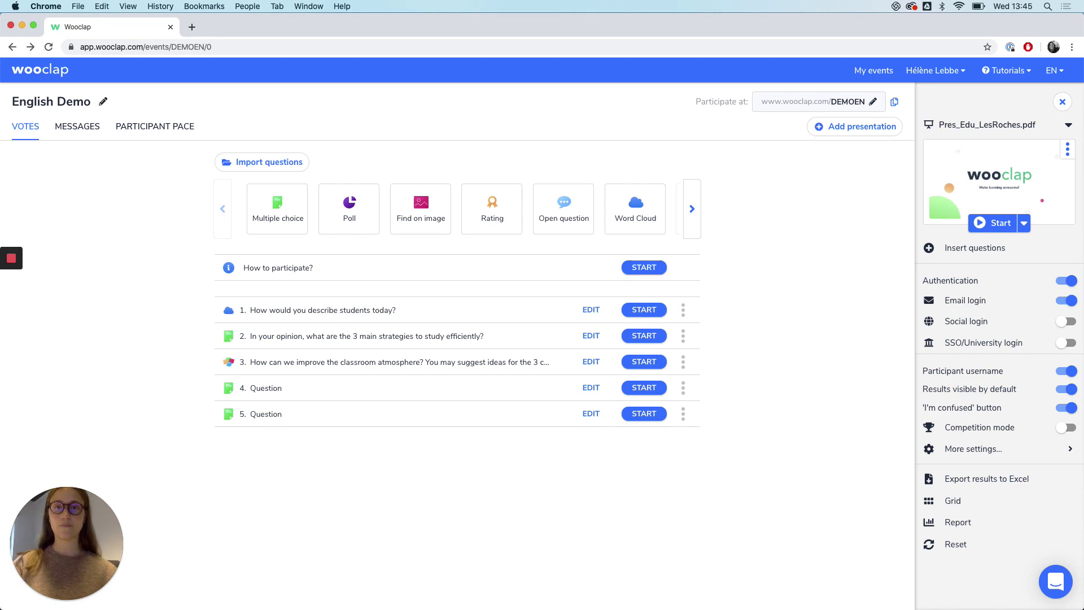
- Save the Test Les Roches participant-pace questionnaire and publish it immediately
key("ctrl+Left")
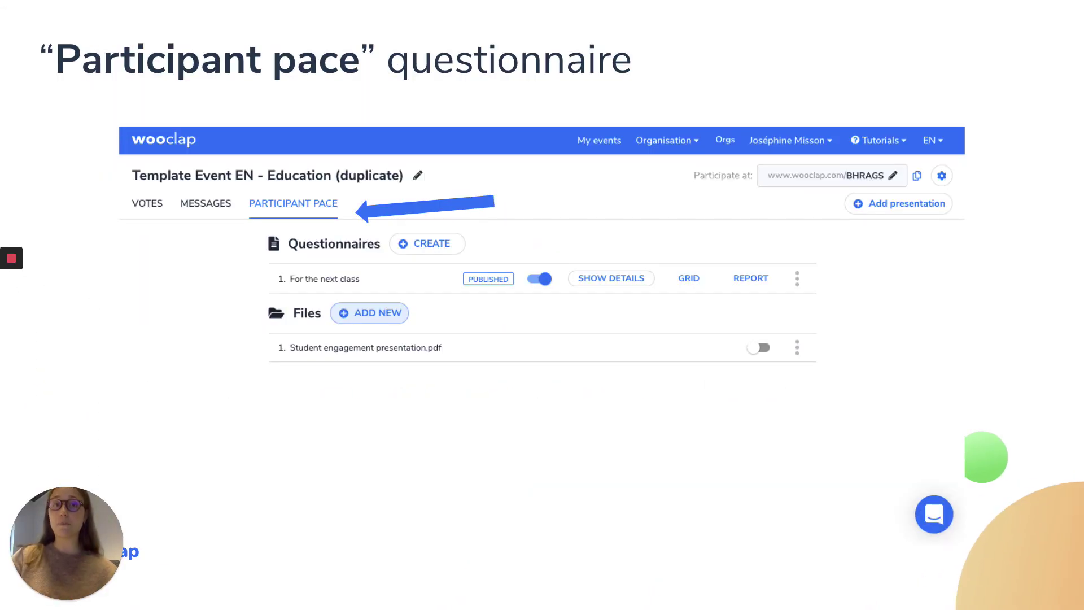
key("ctrl+Right")
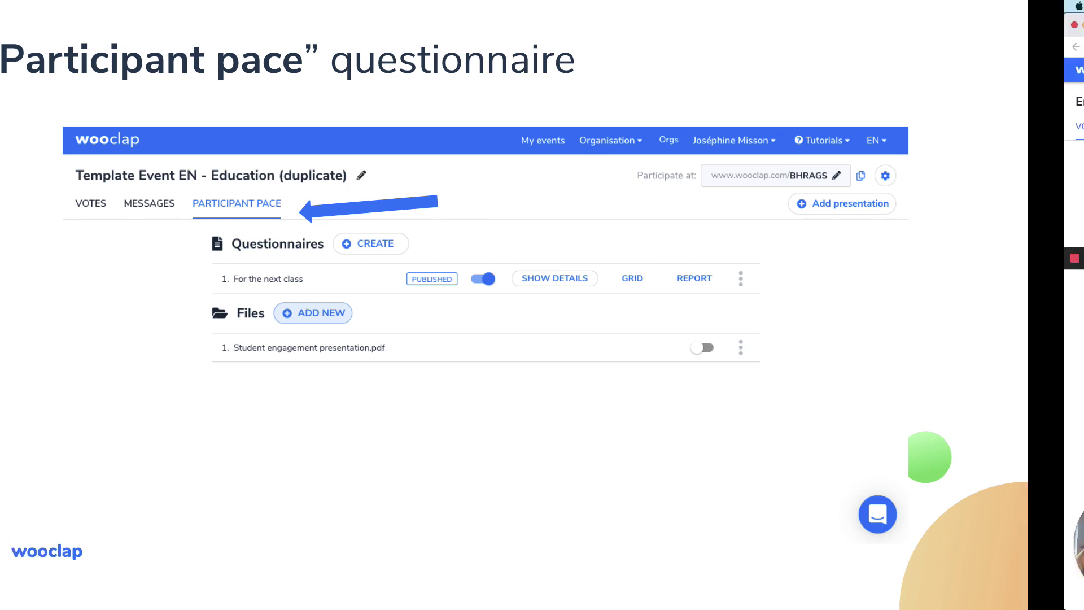
left_click(153, 127)
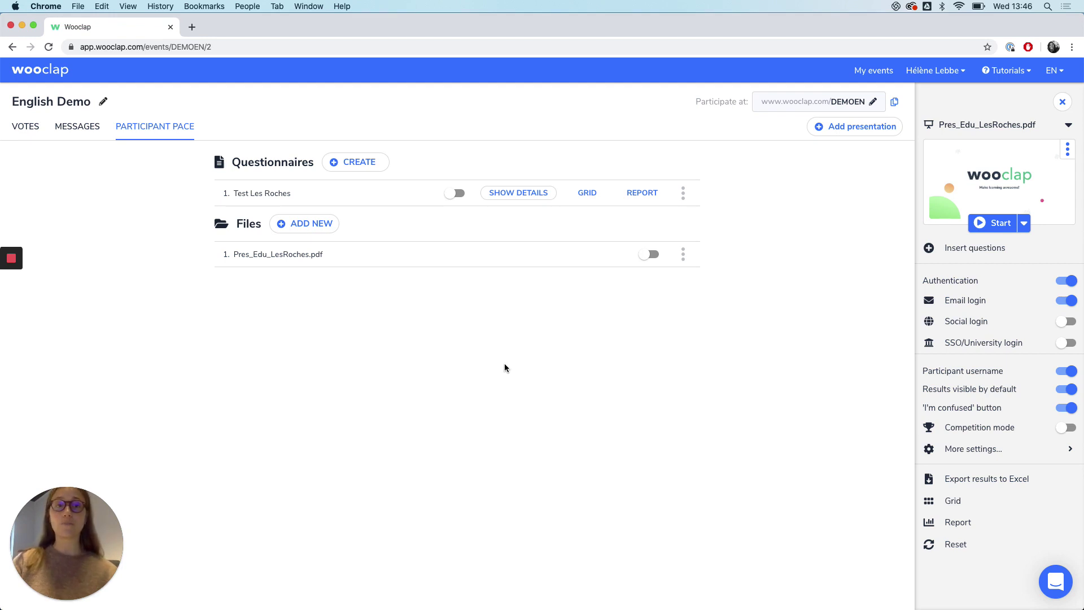
left_click(683, 194)
left_click(640, 224)
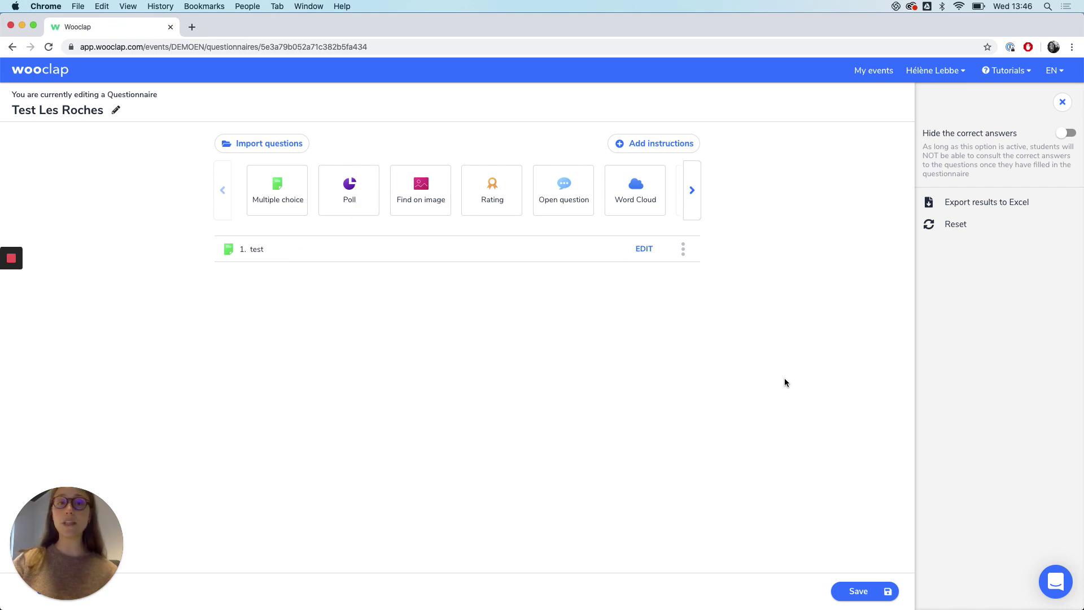
left_click(851, 591)
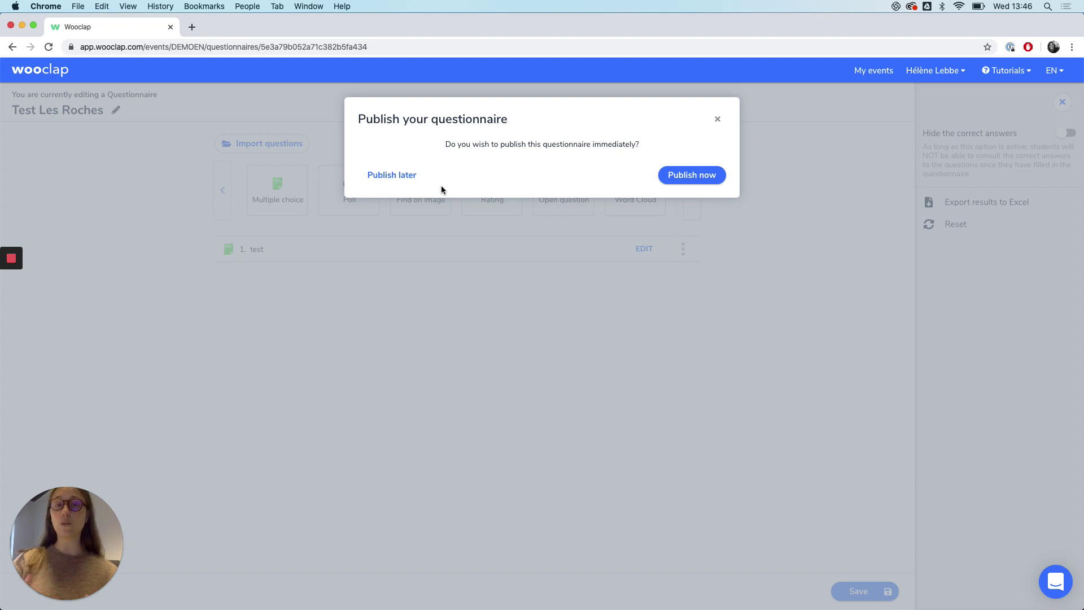
left_click(681, 180)
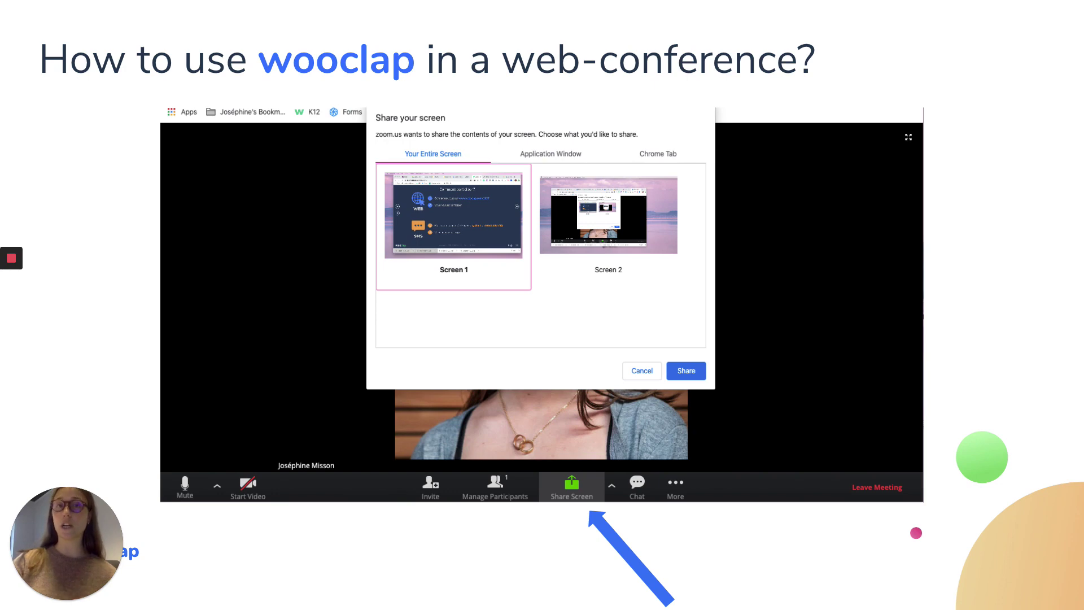
- Move the slides forward to the distance-learning slide listing university pilots, K12 access and Wooflash
key("Right")
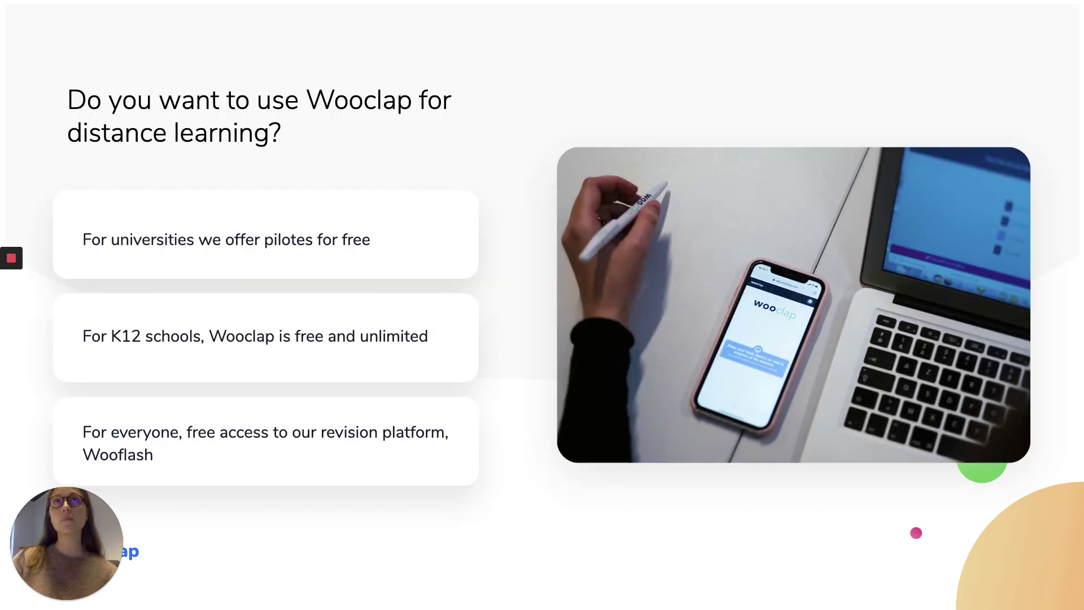